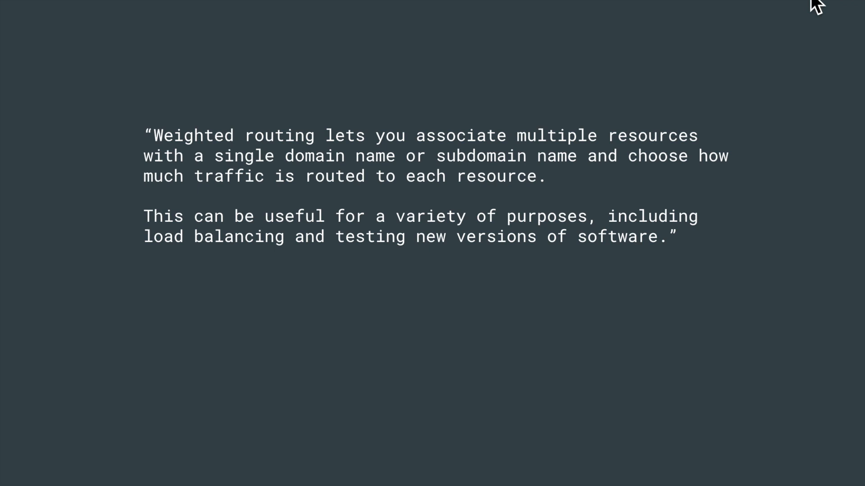
pyautogui.press('Right')
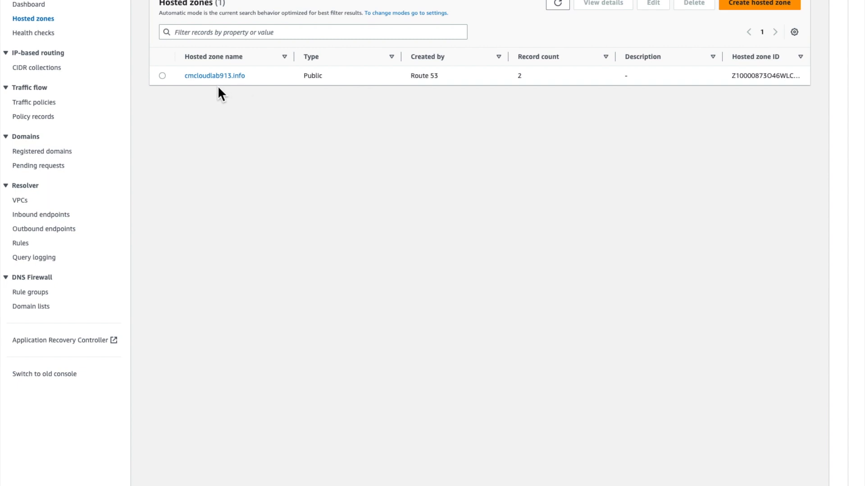
# - Create a public hosted zone for devgrowthdemo.com with the description "demo", and dismiss the side pane on its details page
pyautogui.click(768, 5)
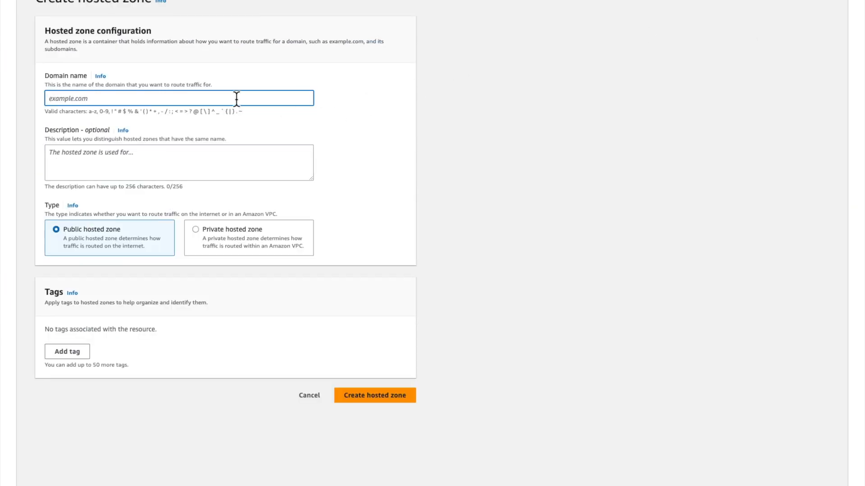
pyautogui.write('devgrowthdemo.com')
pyautogui.click(206, 160)
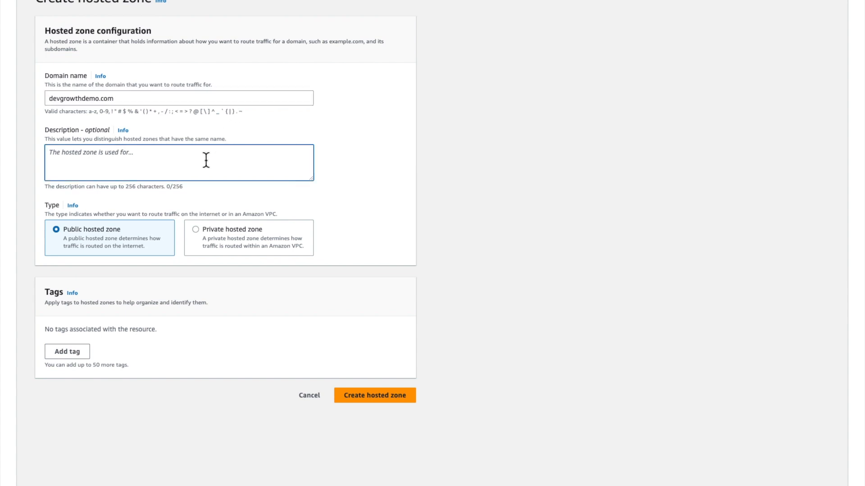
pyautogui.write('demo')
pyautogui.click(388, 398)
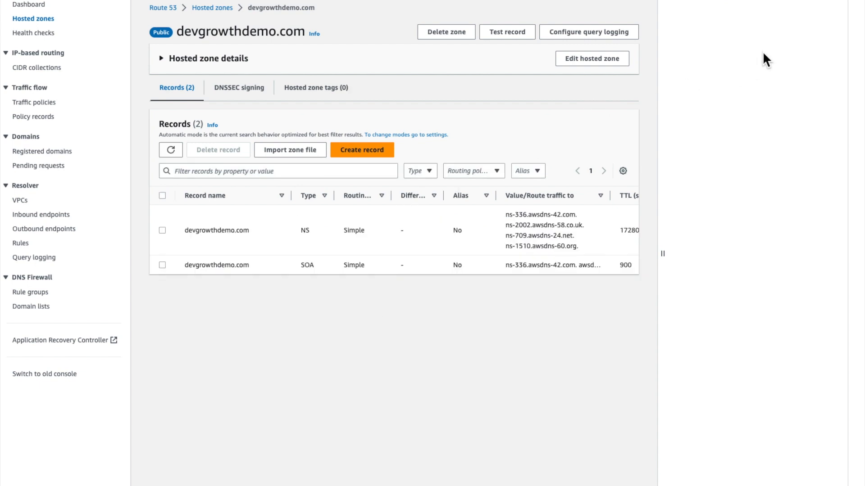
pyautogui.click(834, 1)
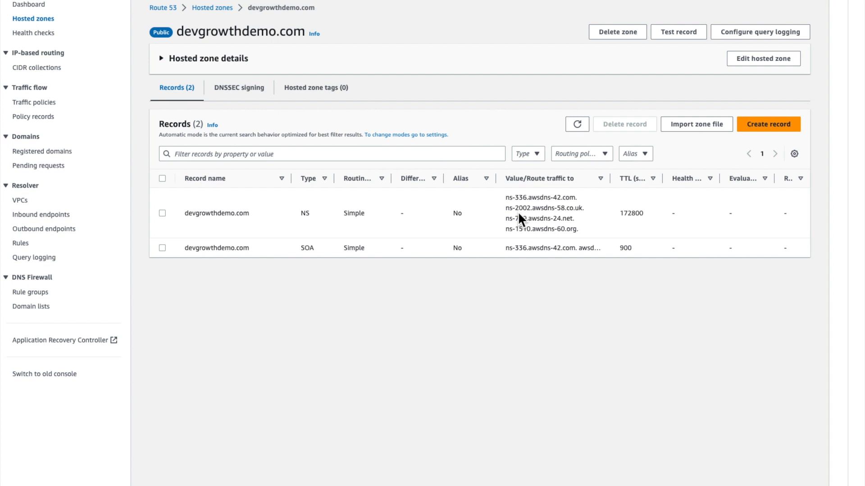
# - Start a new A record in the devgrowthdemo.com zone with the name newservice and the value 192.0.2.234
pyautogui.click(757, 128)
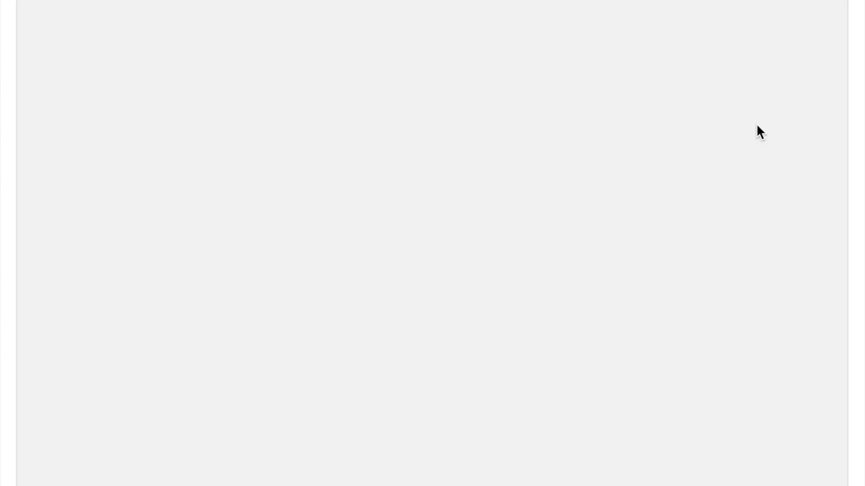
pyautogui.click(134, 98)
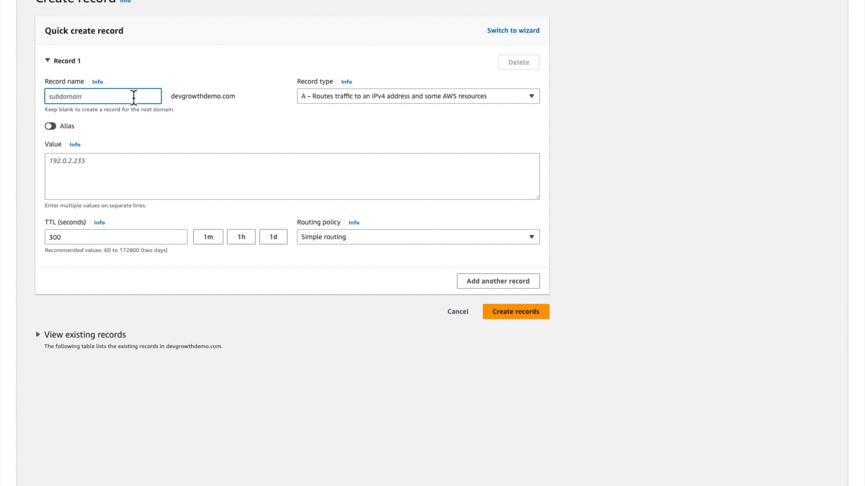
pyautogui.write('newservice')
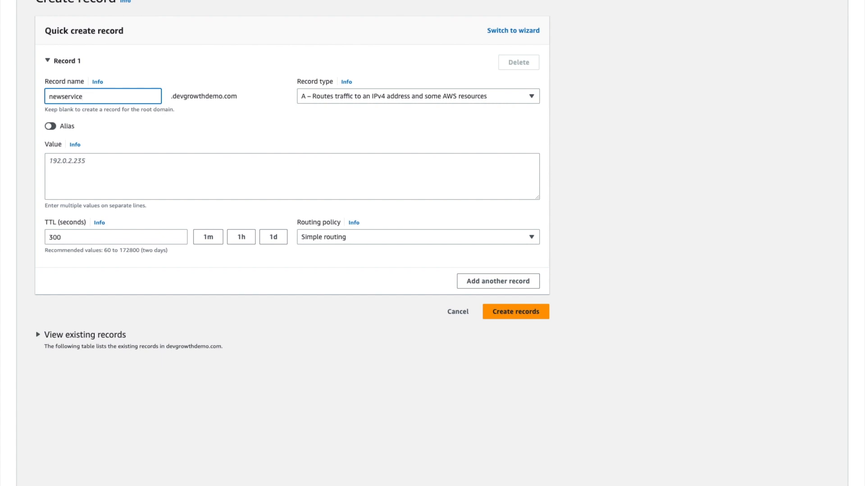
pyautogui.click(397, 97)
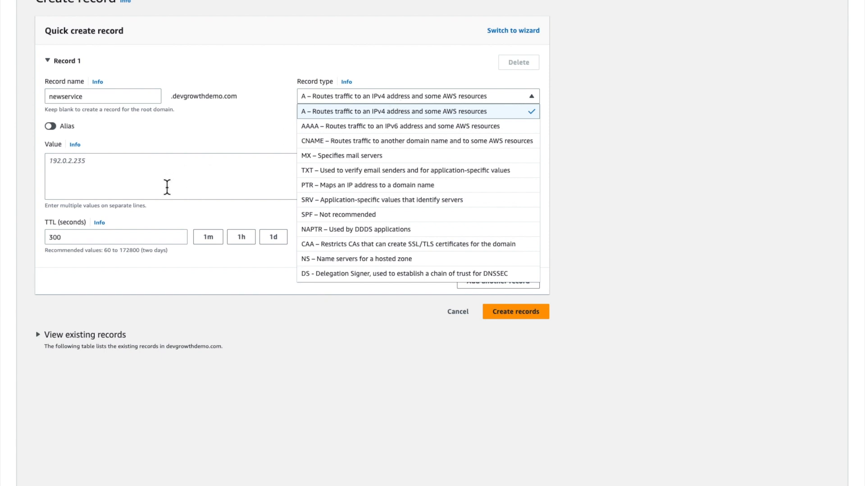
pyautogui.click(167, 187)
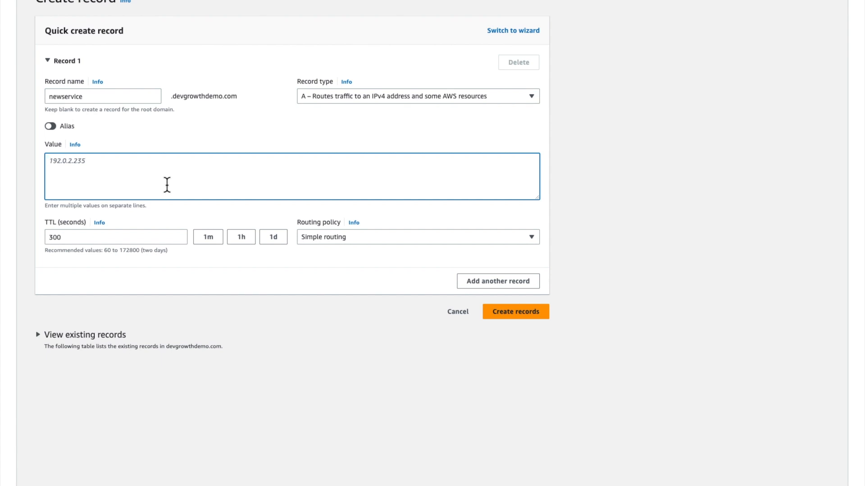
pyautogui.write('192.0.2.234')
# - Give the record Weighted routing with weight 155 and record ID newservice-record, and create it
pyautogui.click(359, 242)
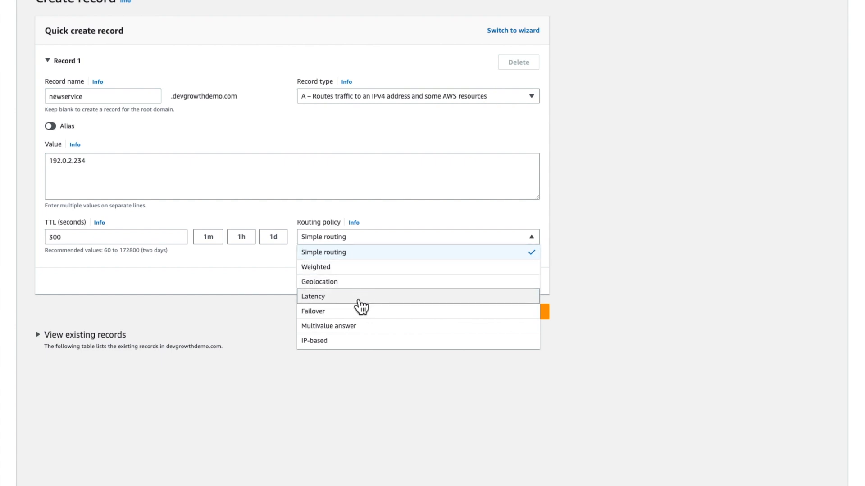
pyautogui.click(359, 272)
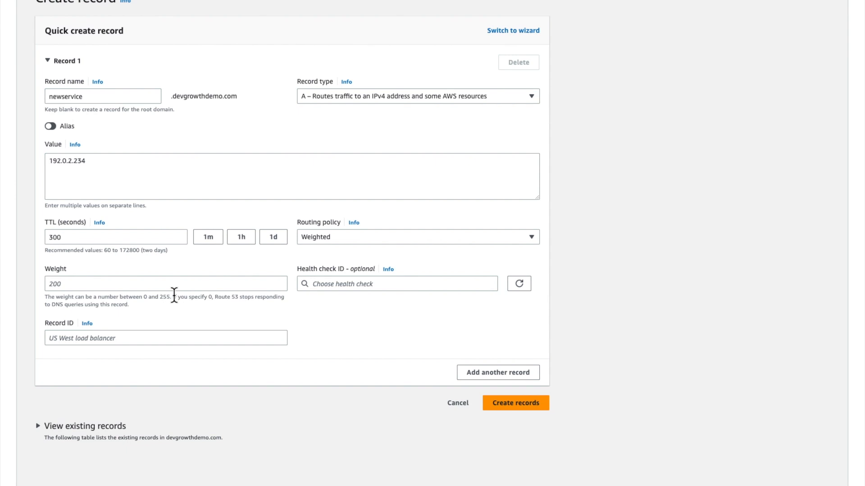
pyautogui.moveTo(174, 296); pyautogui.dragTo(99, 295)
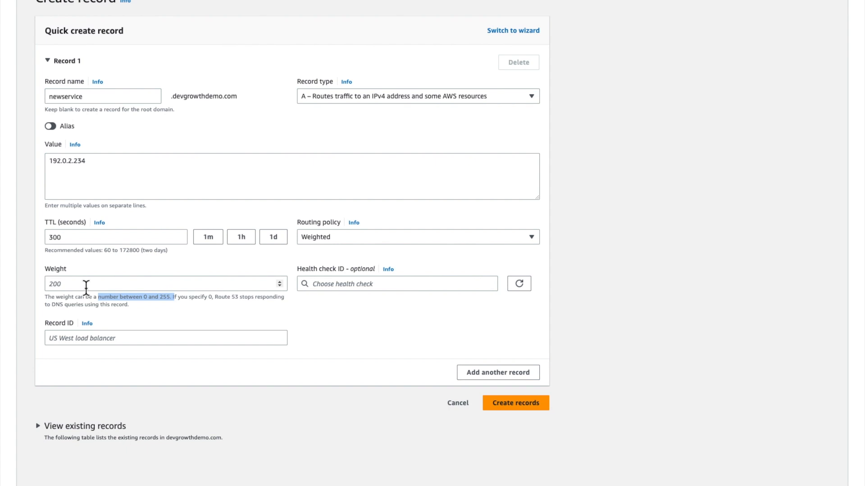
pyautogui.click(85, 284)
pyautogui.write('155')
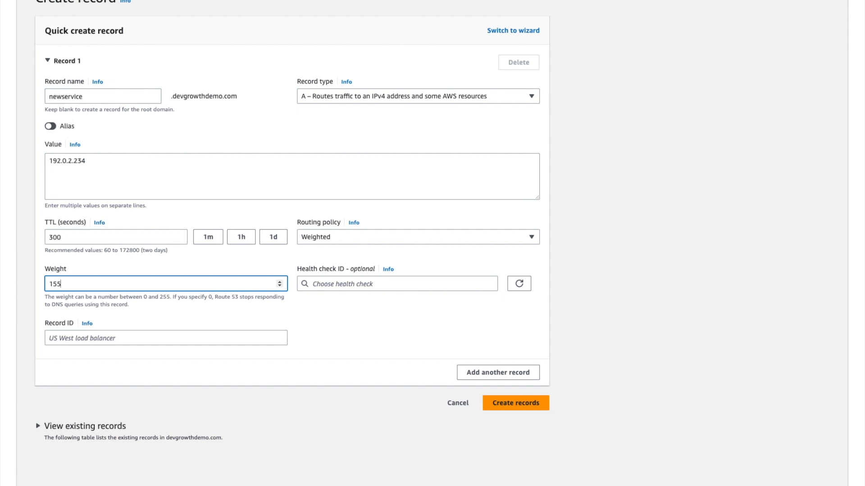
pyautogui.click(137, 338)
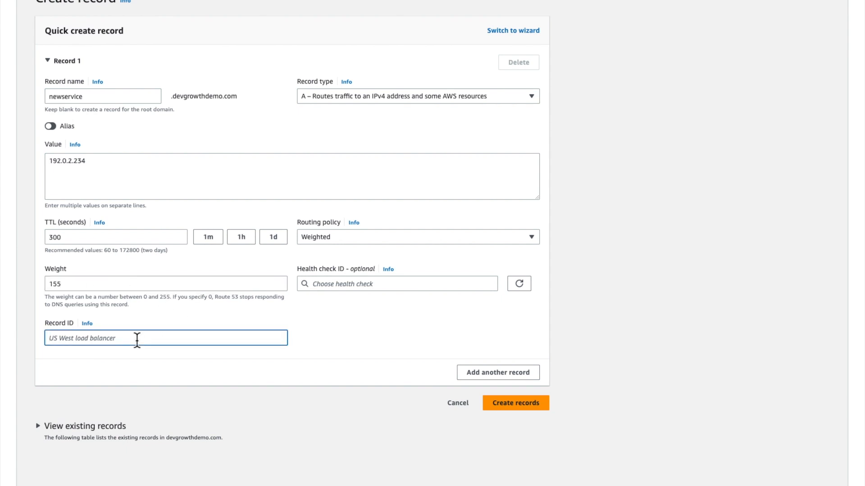
pyautogui.write('newservice')
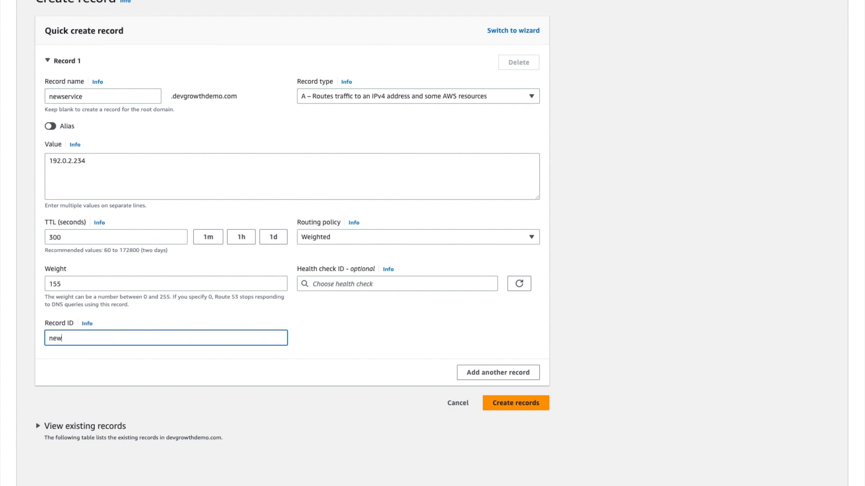
pyautogui.write('-record')
pyautogui.click(502, 407)
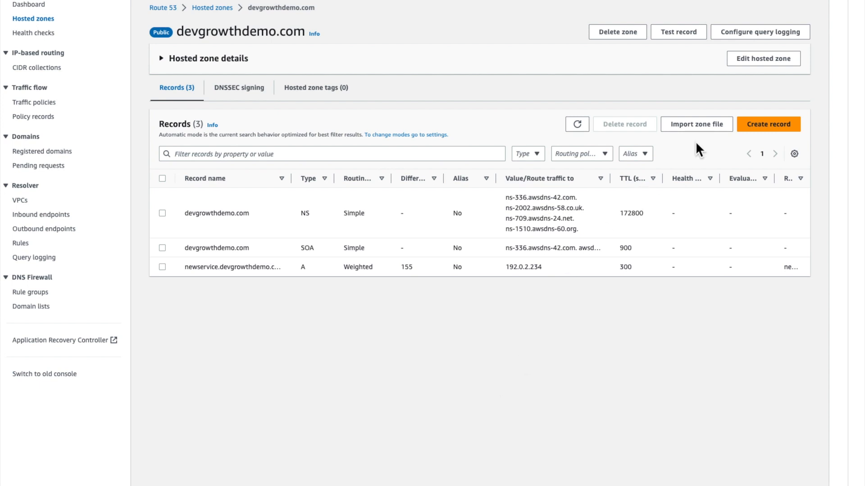
# - Start another record in the zone named oldservice with the record type CNAME
pyautogui.click(761, 130)
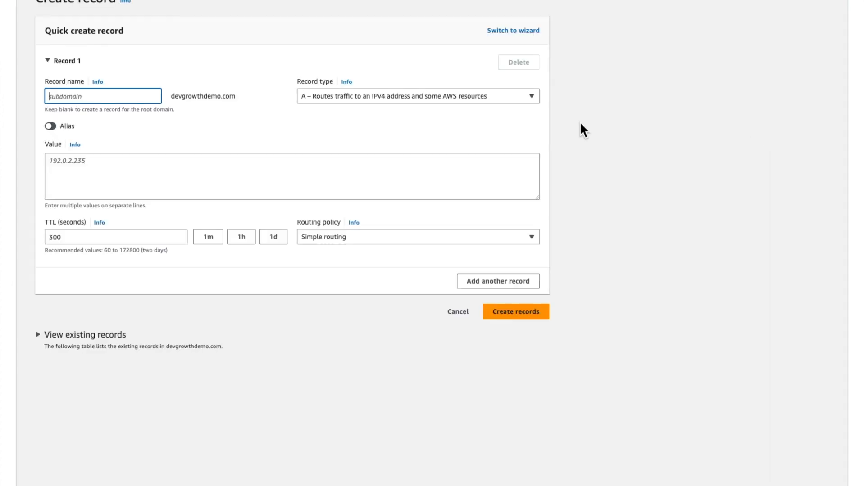
pyautogui.write('old')
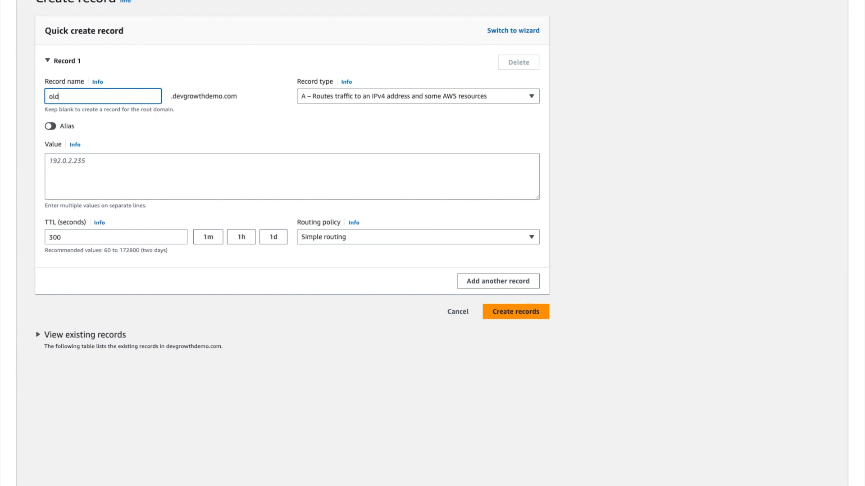
pyautogui.write('service')
pyautogui.click(163, 163)
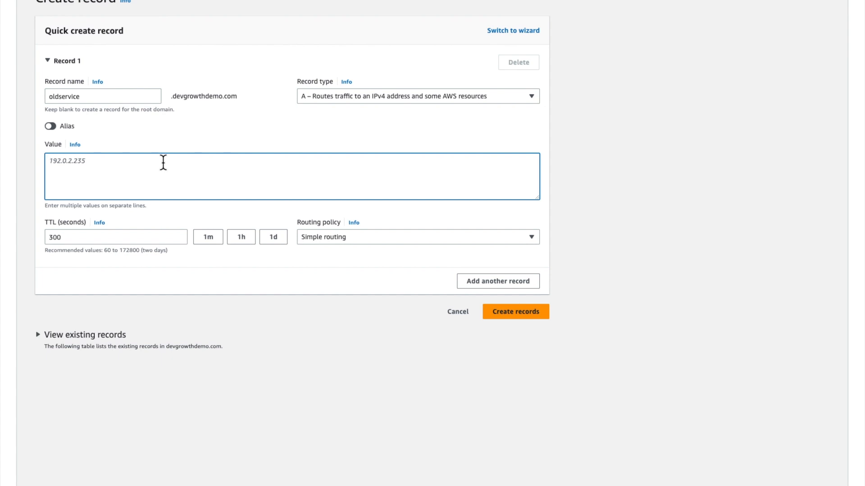
pyautogui.click(315, 99)
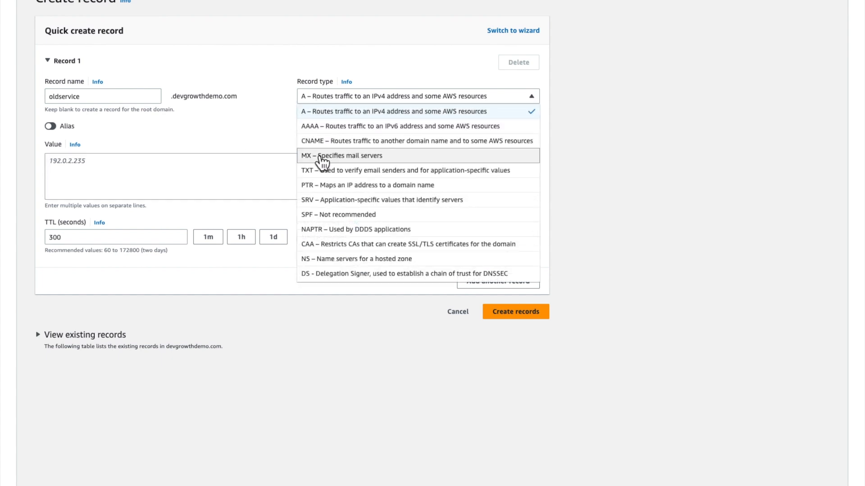
pyautogui.click(326, 143)
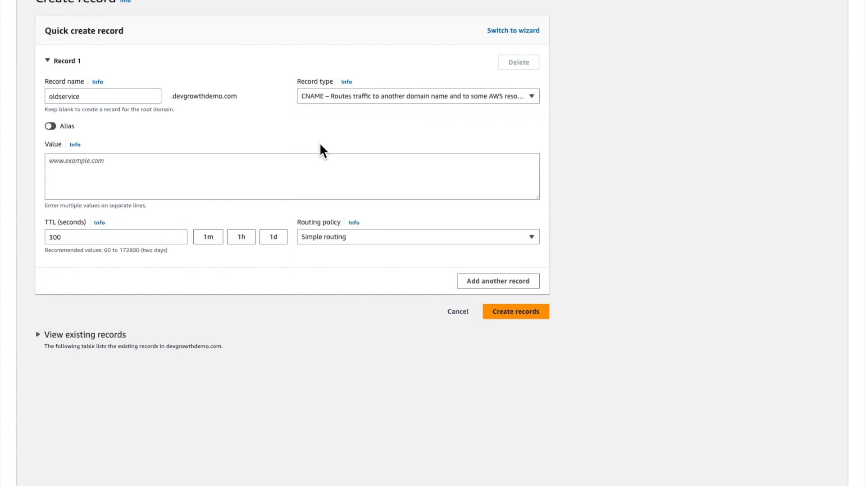
# - Set the CNAME record's value to thisisoldservice.devgrowthdemo.com
pyautogui.click(265, 177)
pyautogui.write('thisisold.')
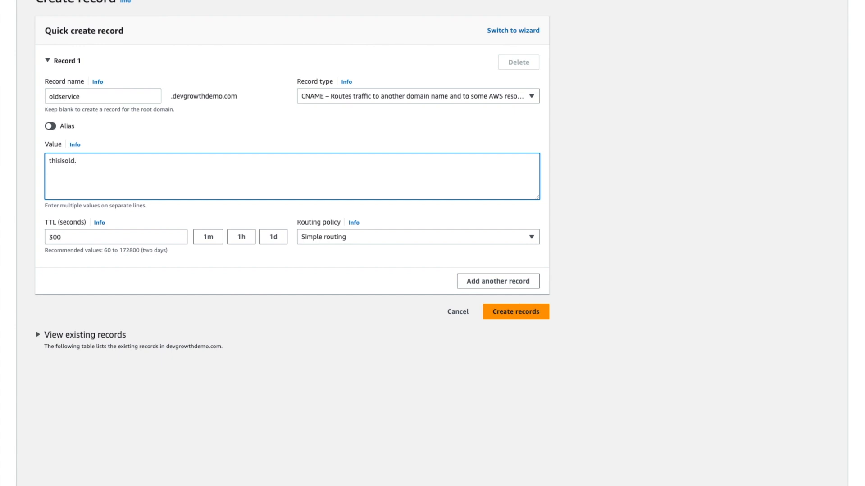
pyautogui.press('BackSpace')
pyautogui.press('BackSpace')
pyautogui.press('BackSpace')
pyautogui.press('BackSpace')
pyautogui.press('BackSpace')
pyautogui.press('BackSpace')
pyautogui.press('BackSpace')
pyautogui.press('BackSpace')
pyautogui.write('old')
pyautogui.press('BackSpace')
pyautogui.press('BackSpace')
pyautogui.press('BackSpace')
pyautogui.write('thisisoldservice.devgrowthdemo.com')
# - Give the CNAME record Weighted routing with weight 100 and record ID oldservice-record, and create it
pyautogui.click(348, 239)
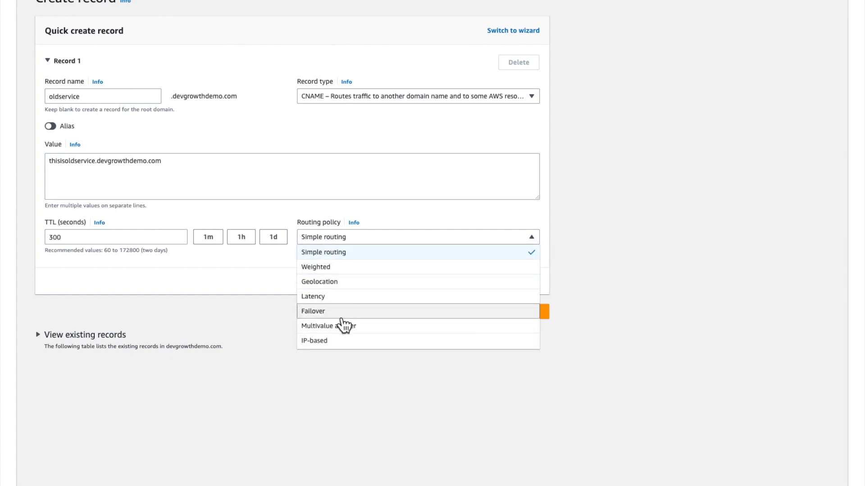
pyautogui.click(345, 268)
pyautogui.click(141, 284)
pyautogui.write('100')
pyautogui.click(156, 338)
pyautogui.write('oldservice')
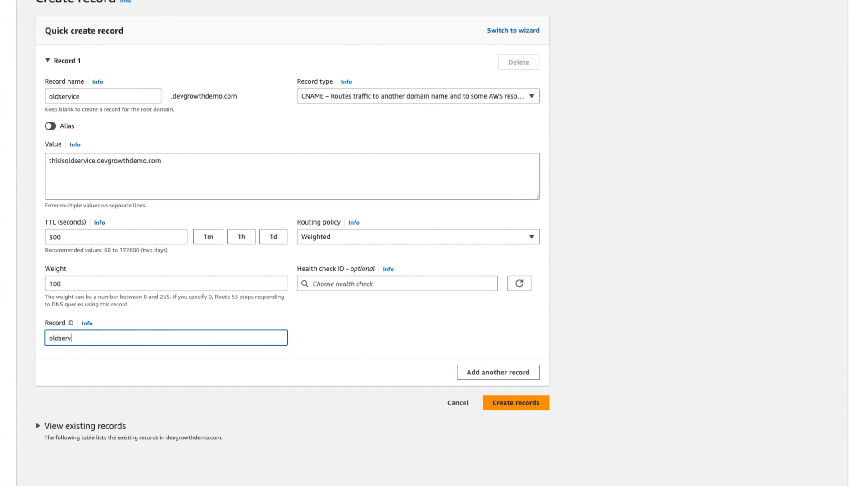
pyautogui.write('-record')
pyautogui.click(531, 404)
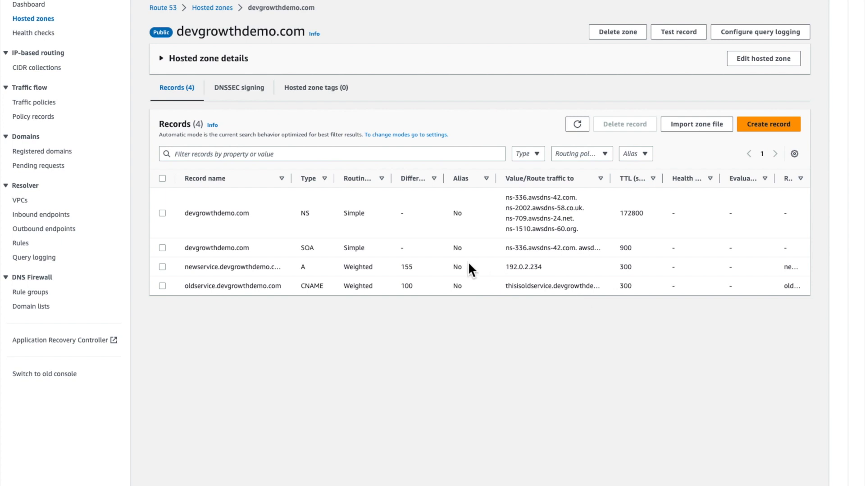
# - Examine the weighted records in the zone's record list, adjusting the table's column widths
pyautogui.moveTo(545, 267); pyautogui.dragTo(194, 277)
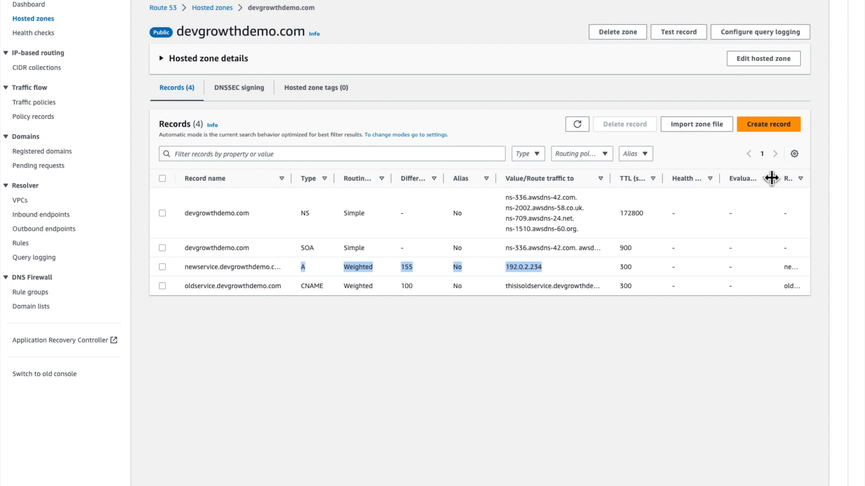
pyautogui.moveTo(771, 178); pyautogui.dragTo(777, 179)
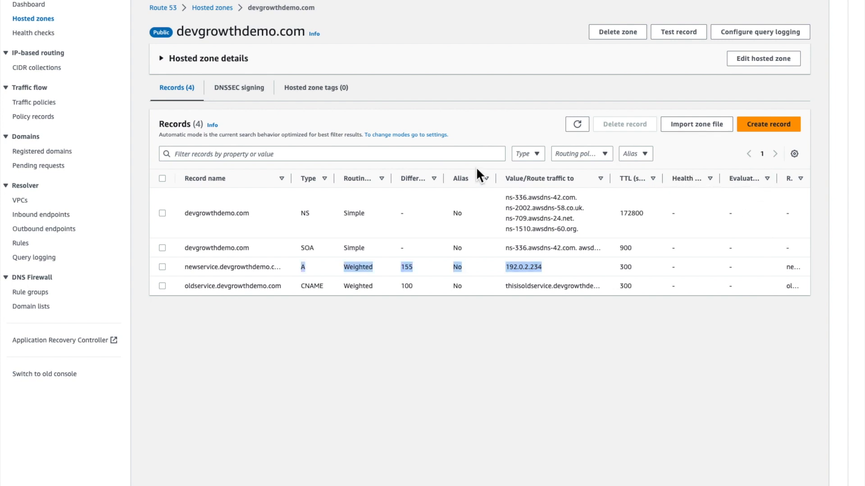
pyautogui.moveTo(610, 178); pyautogui.dragTo(554, 178)
pyautogui.click(268, 319)
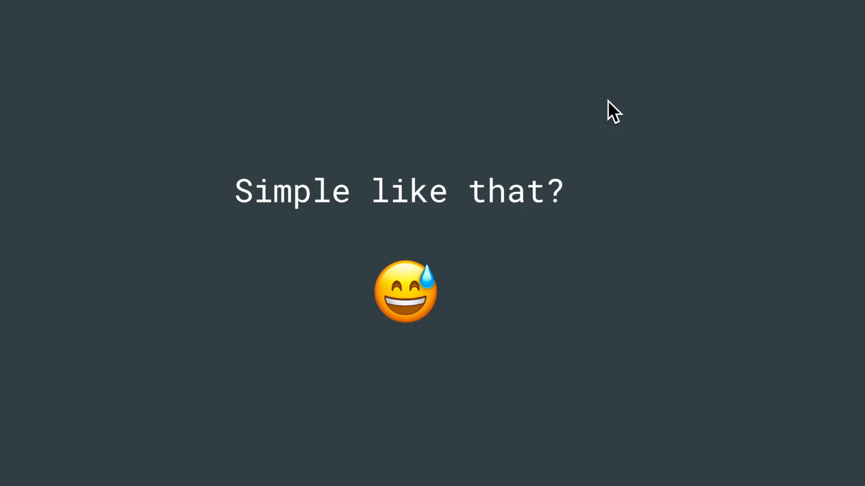
pyautogui.press('Right')
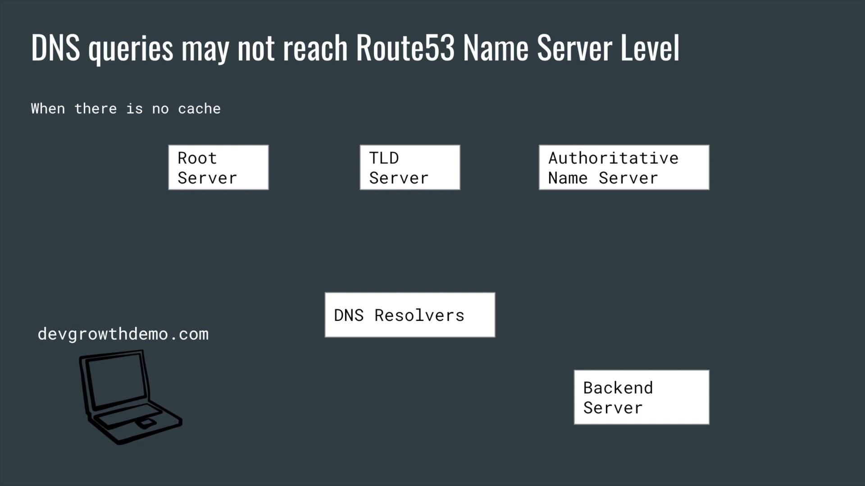
pyautogui.press('Right')
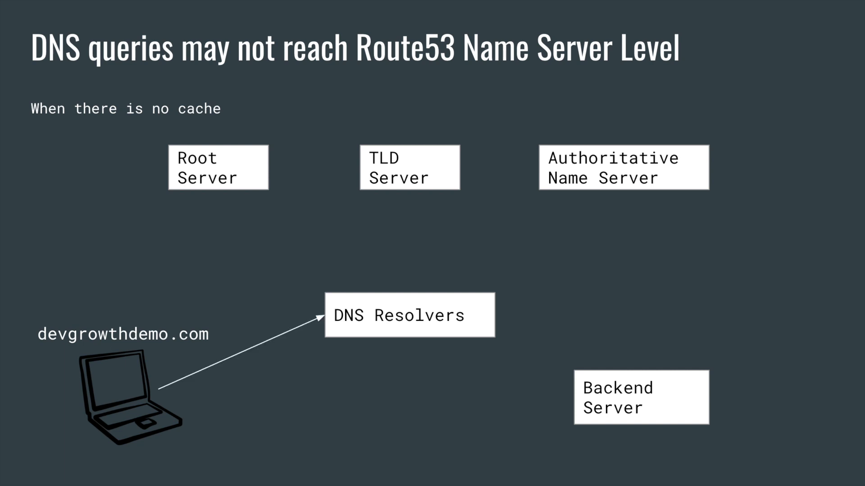